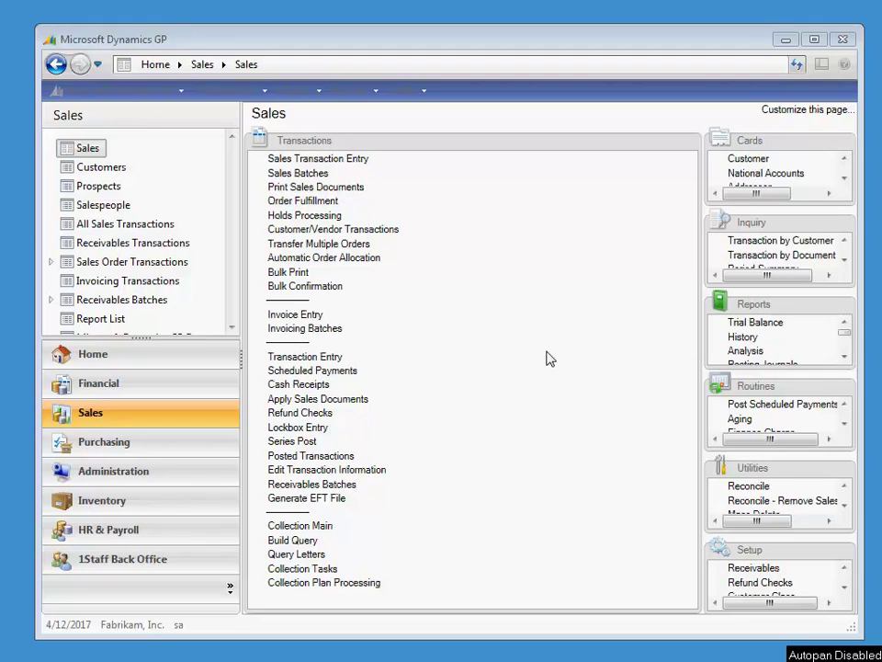
Step: Open Collection Plan Processing and filter Customers to For Collector, leaving four customers listed
click(359, 582)
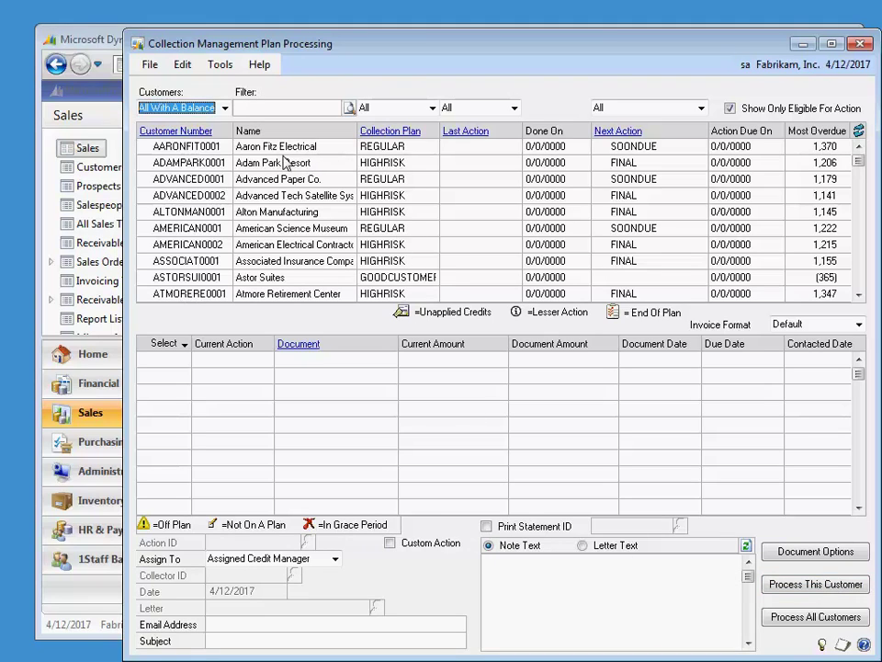
click(224, 110)
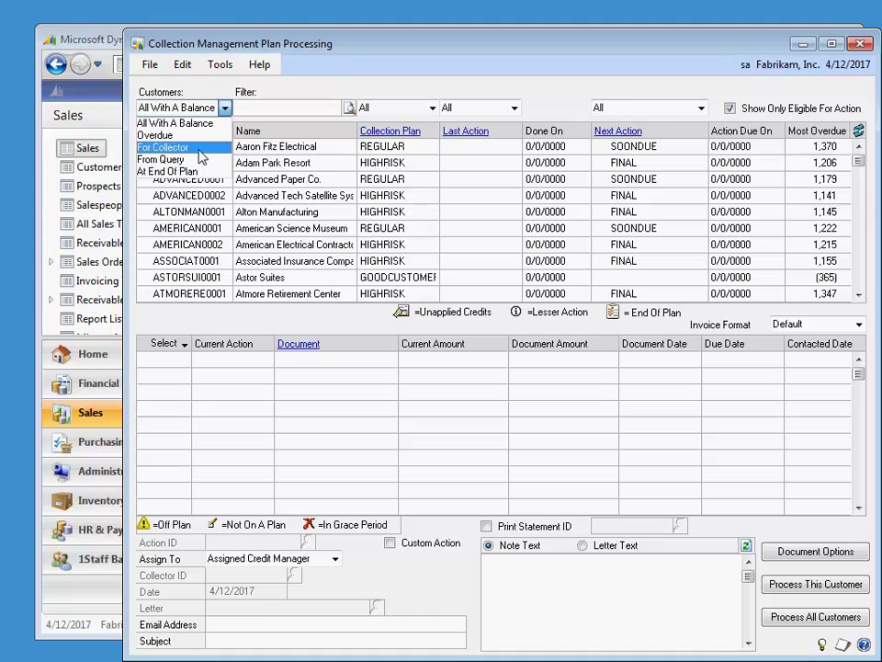
click(200, 150)
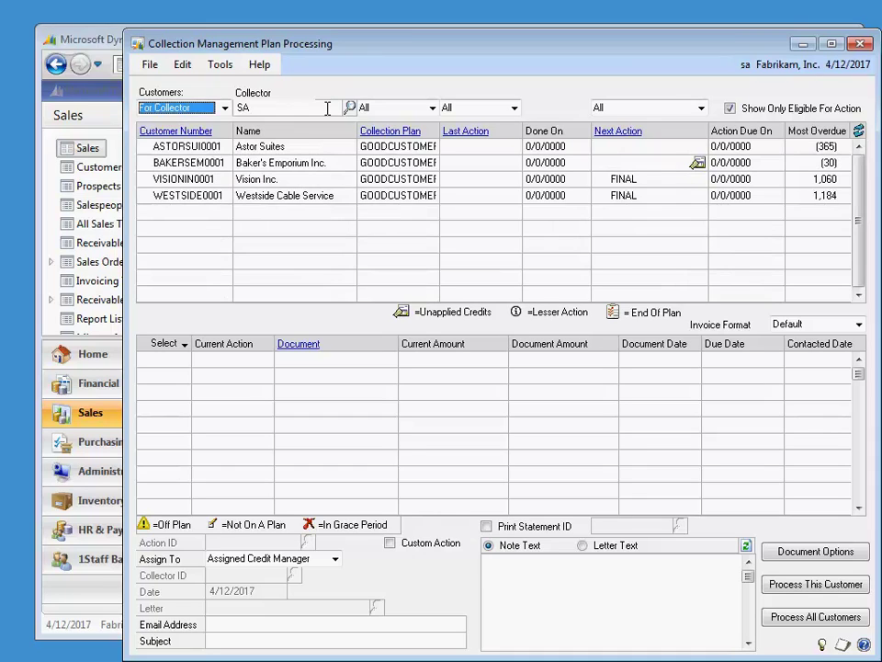
Step: Switch Customers back to All With A Balance and clear the 'sor' name filter
click(224, 107)
click(217, 123)
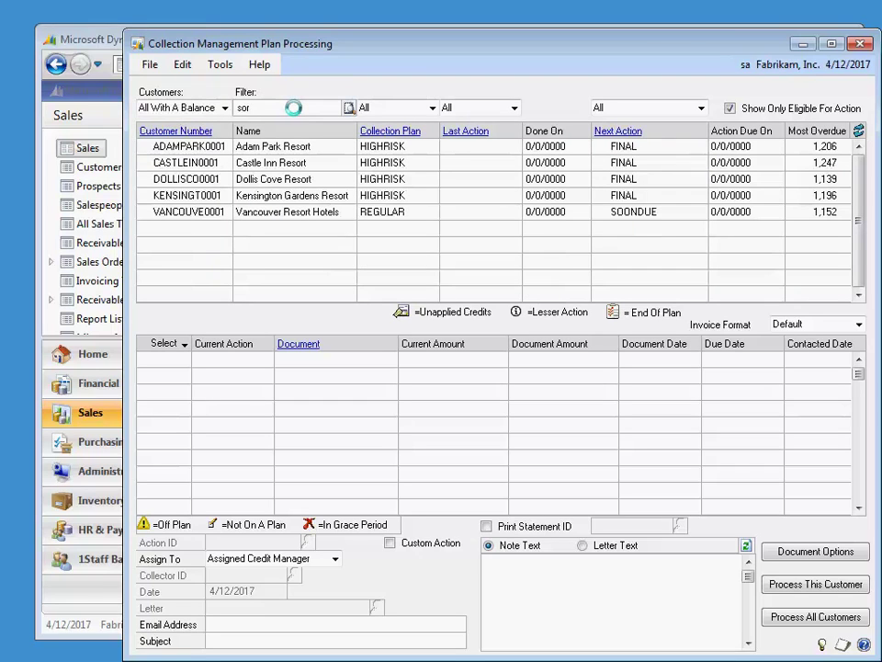
key(BackSpace)
key(BackSpace)
key(BackSpace)
click(431, 108)
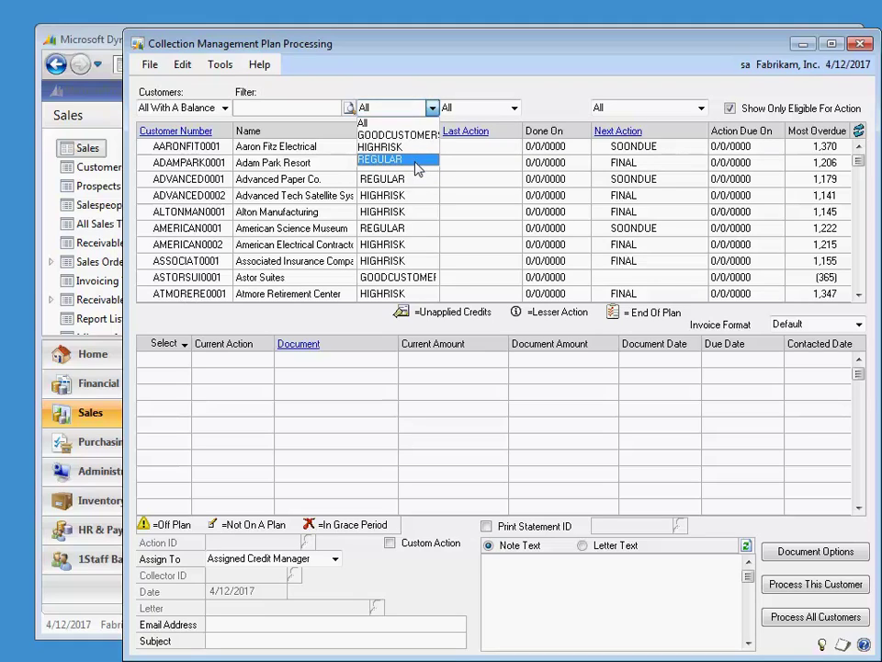
click(367, 122)
click(489, 112)
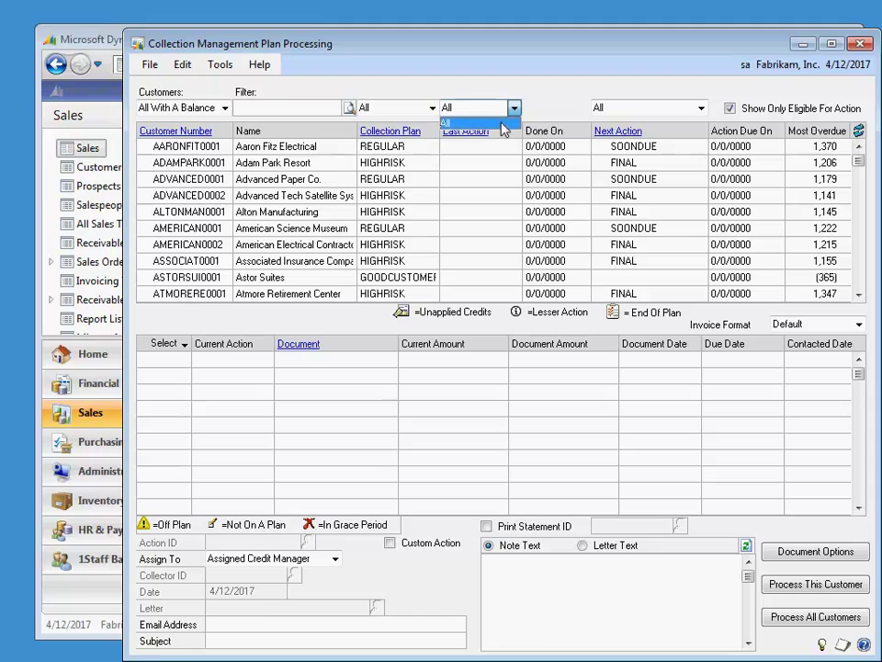
click(564, 111)
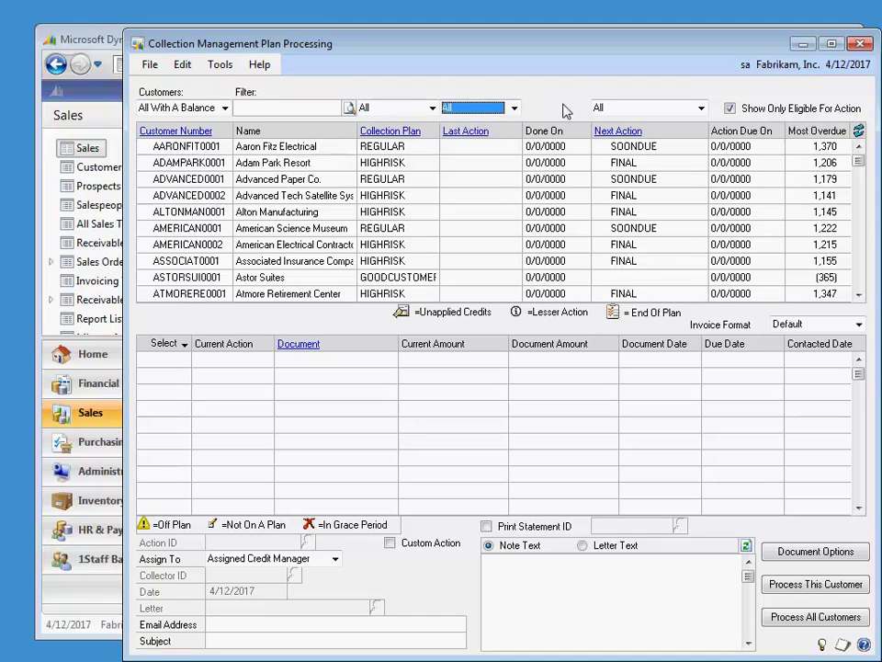
click(632, 111)
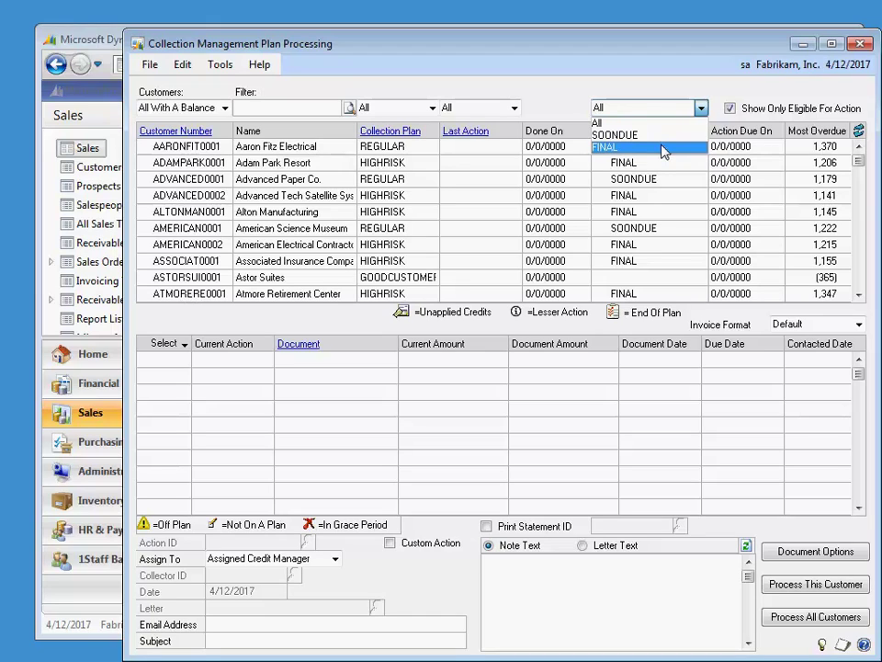
click(643, 122)
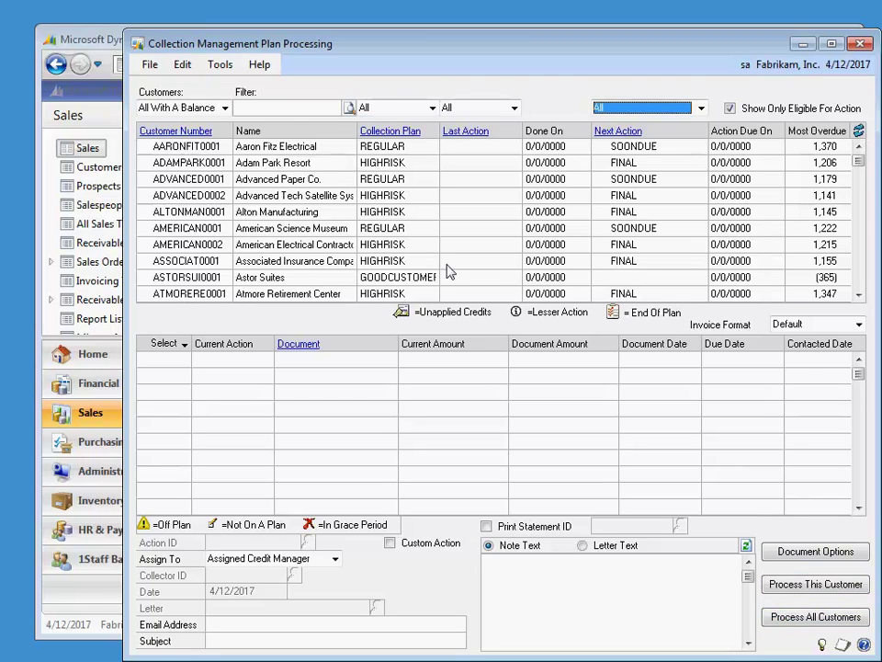
click(861, 213)
click(863, 216)
click(860, 219)
click(859, 220)
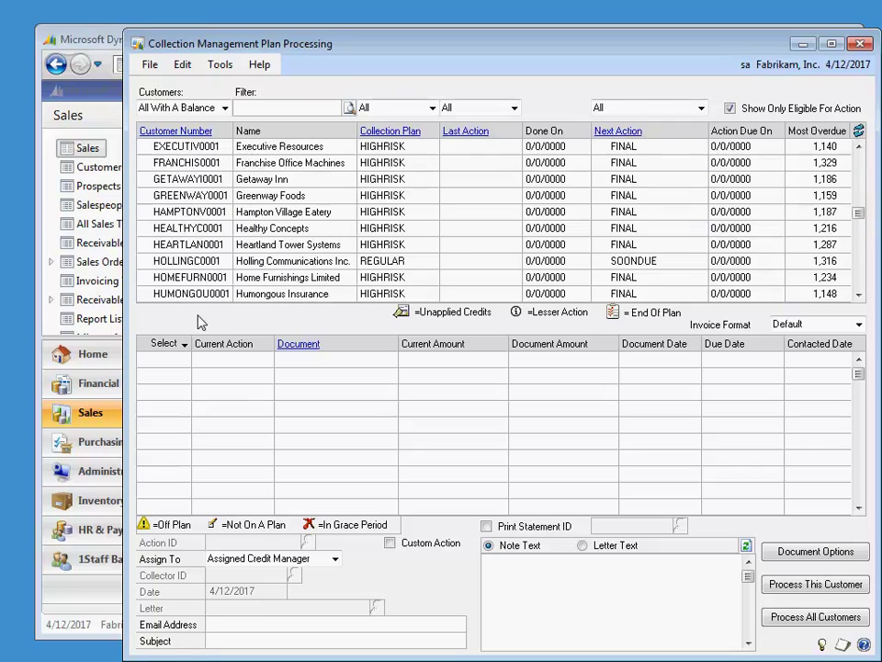
drag(859, 213, 859, 149)
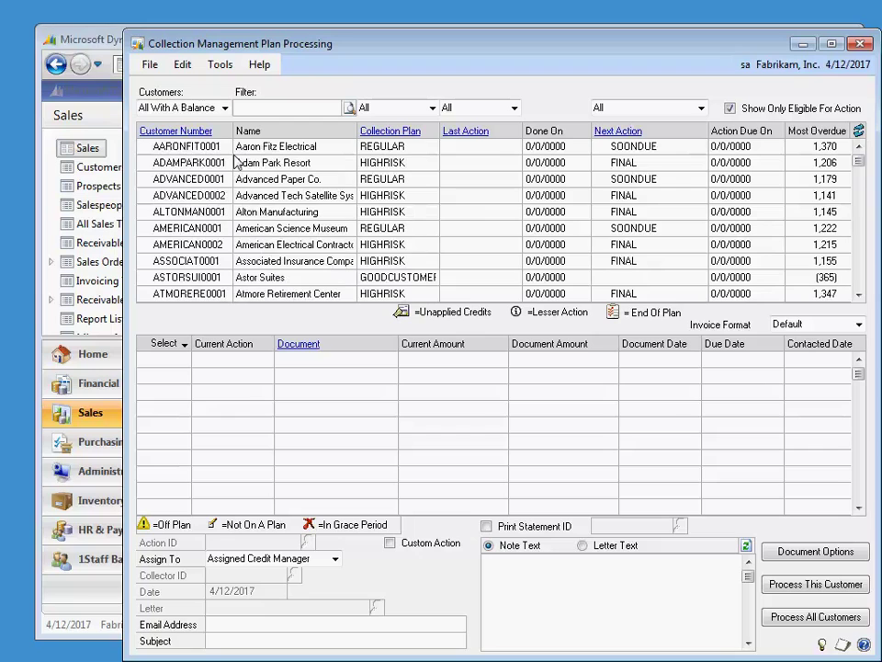
click(230, 153)
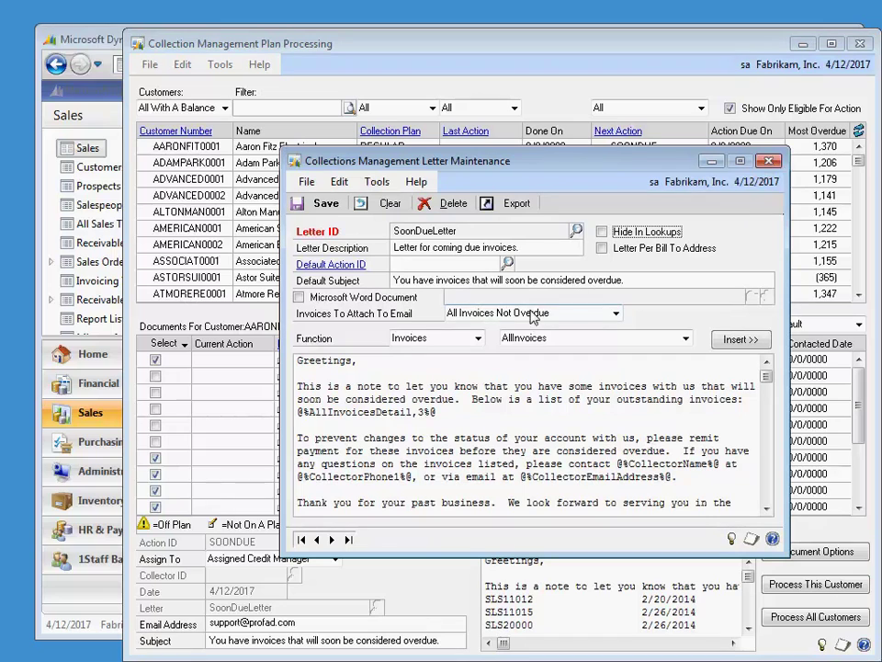
Step: Close Letter Maintenance and return to Aaron Fitz Electrical's SoonDueLetter text
click(768, 161)
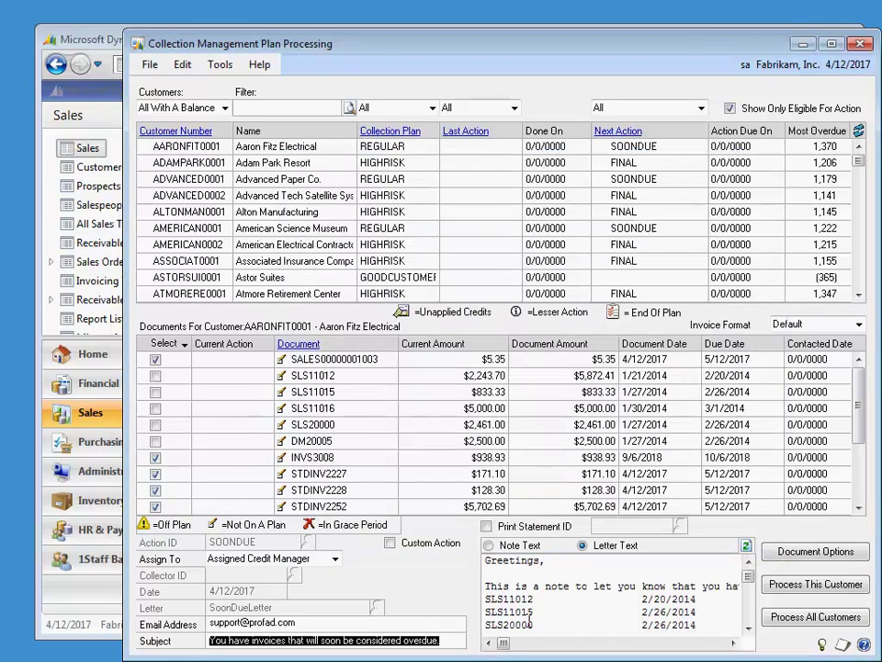
click(611, 572)
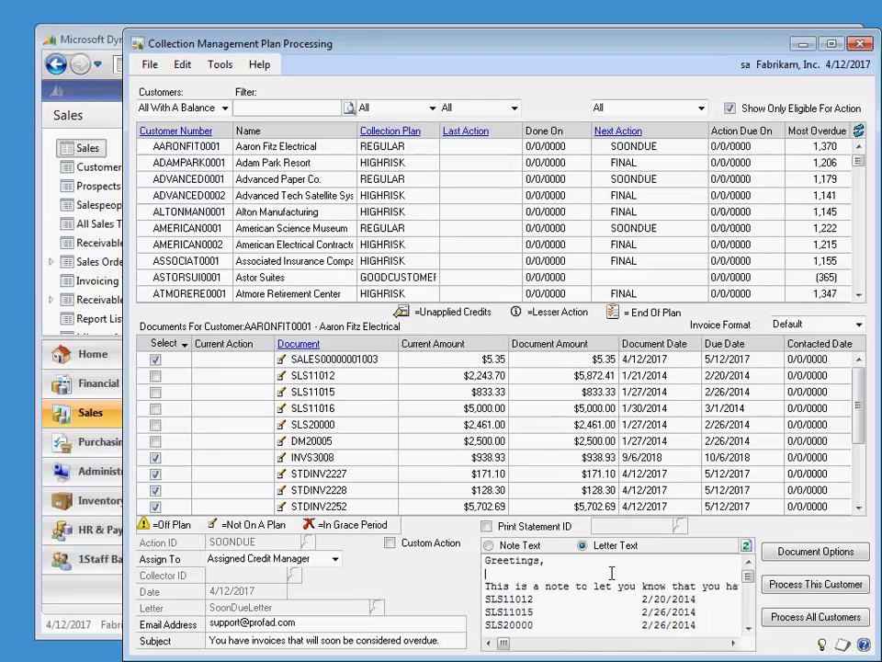
Step: Scroll through the SoonDueLetter text to review its contents
scroll(611, 572, down, 1)
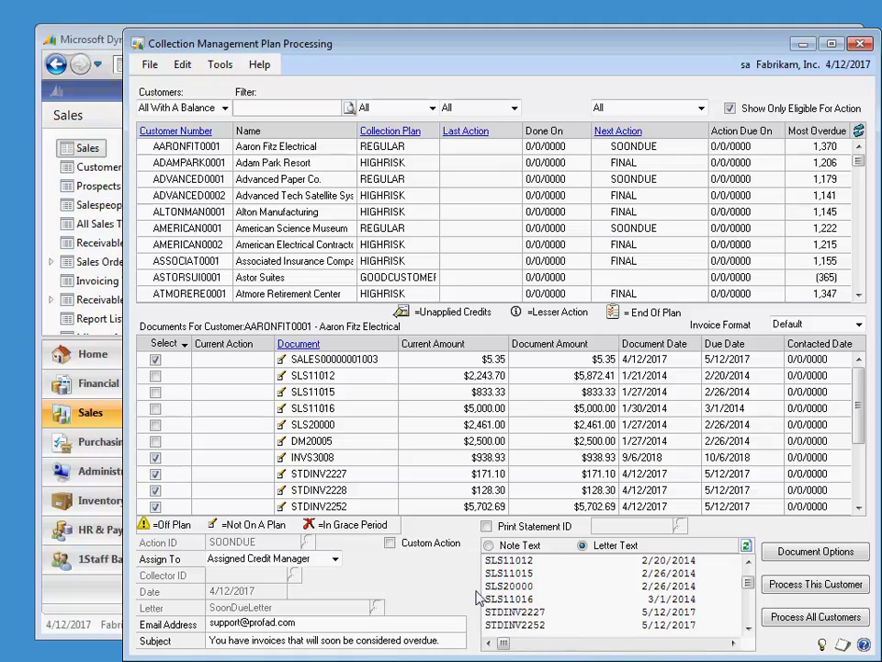
scroll(552, 607, down, 5)
scroll(552, 611, up, 4)
scroll(554, 609, up, 2)
scroll(555, 602, down, 7)
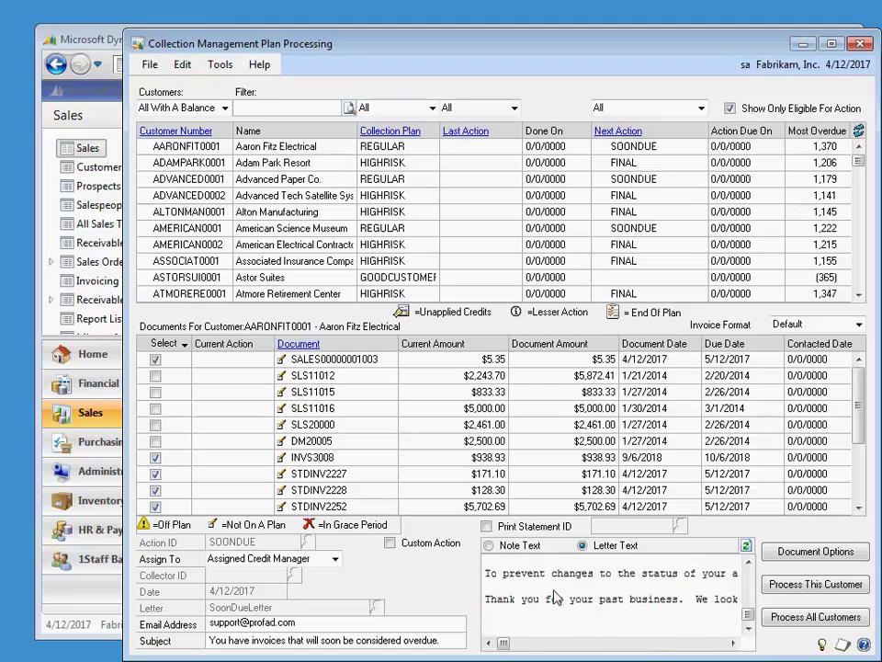
scroll(555, 598, up, 5)
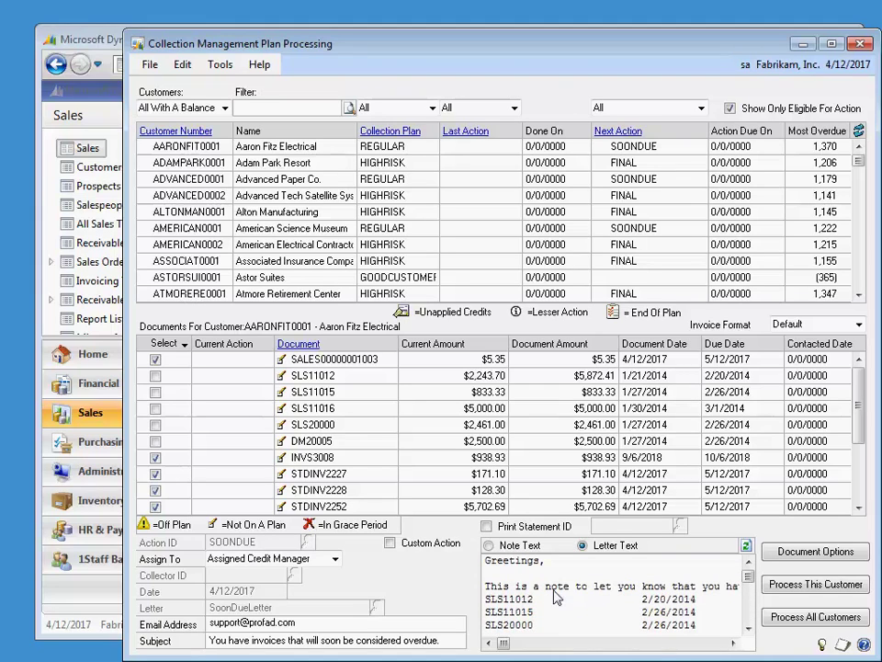
Step: Toggle Print Statement ID, cancel the Statements lookup, and preview processing all customers
click(487, 526)
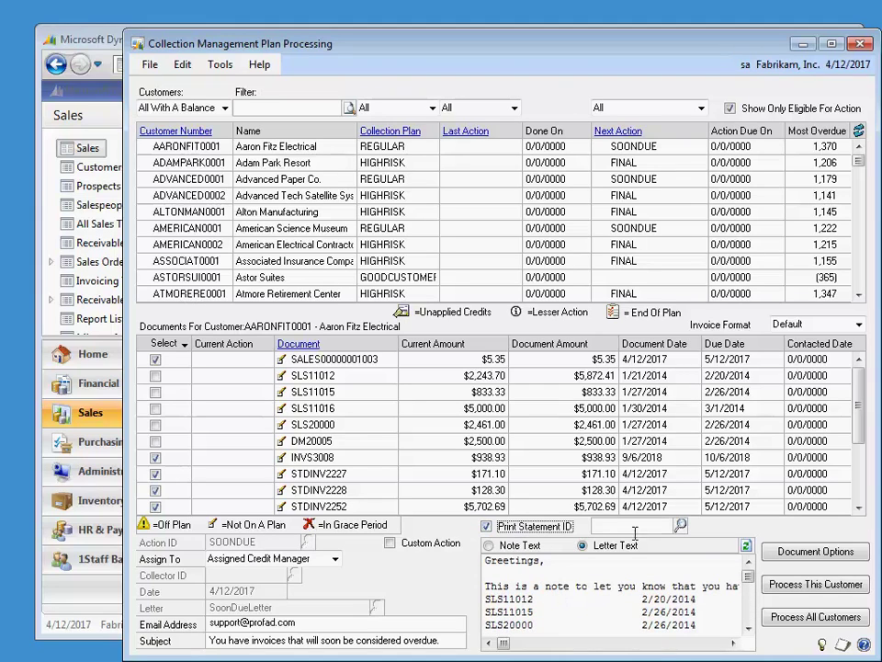
click(680, 527)
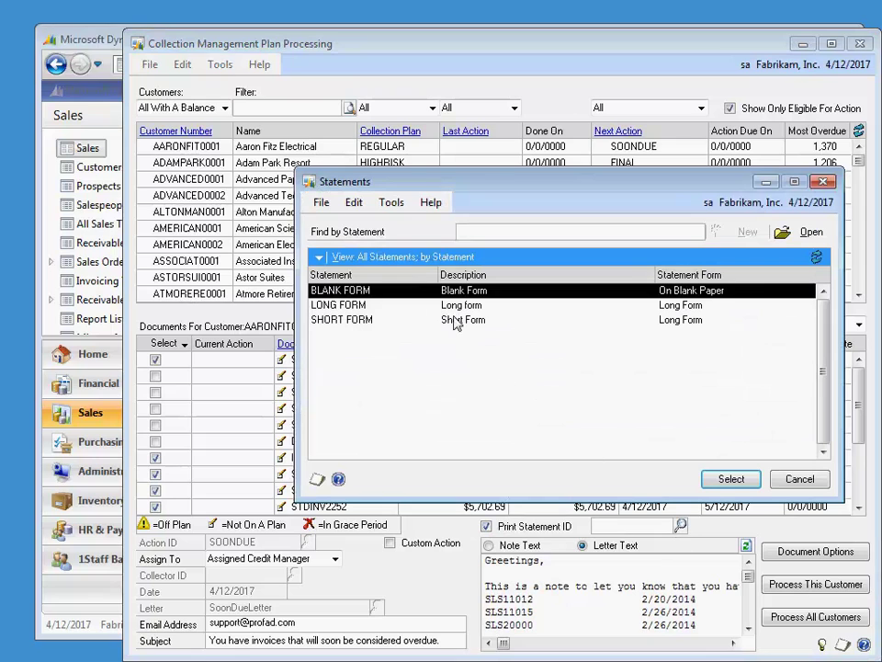
click(795, 478)
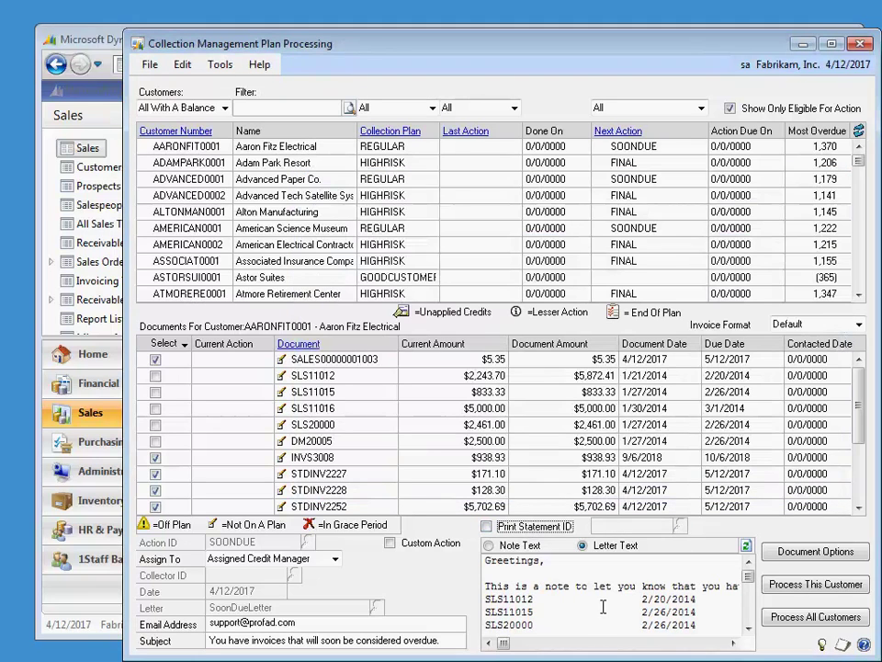
click(783, 619)
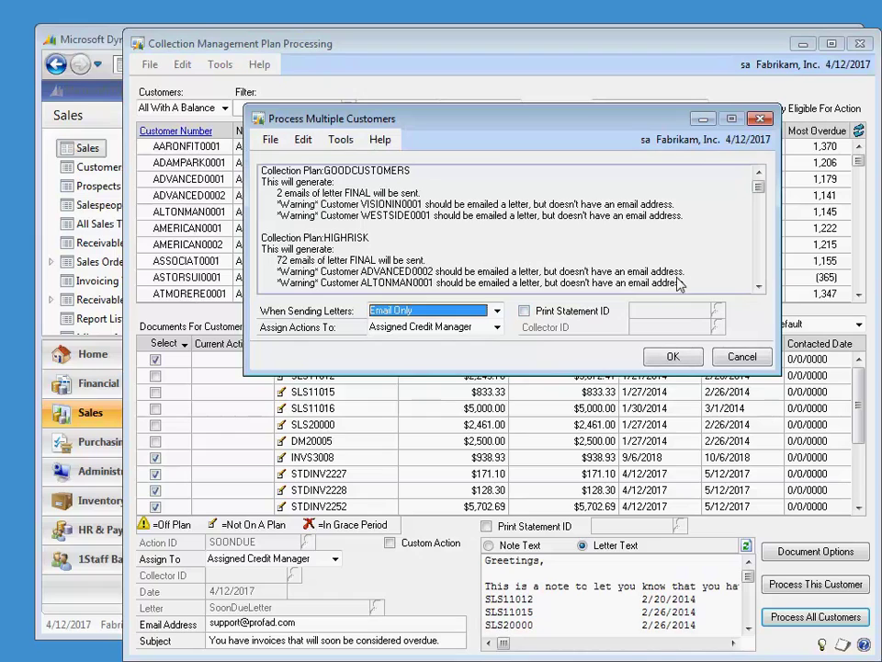
Step: Review the Process Multiple Customers summary and cancel it without processing
scroll(761, 259, down, 5)
scroll(762, 257, up, 5)
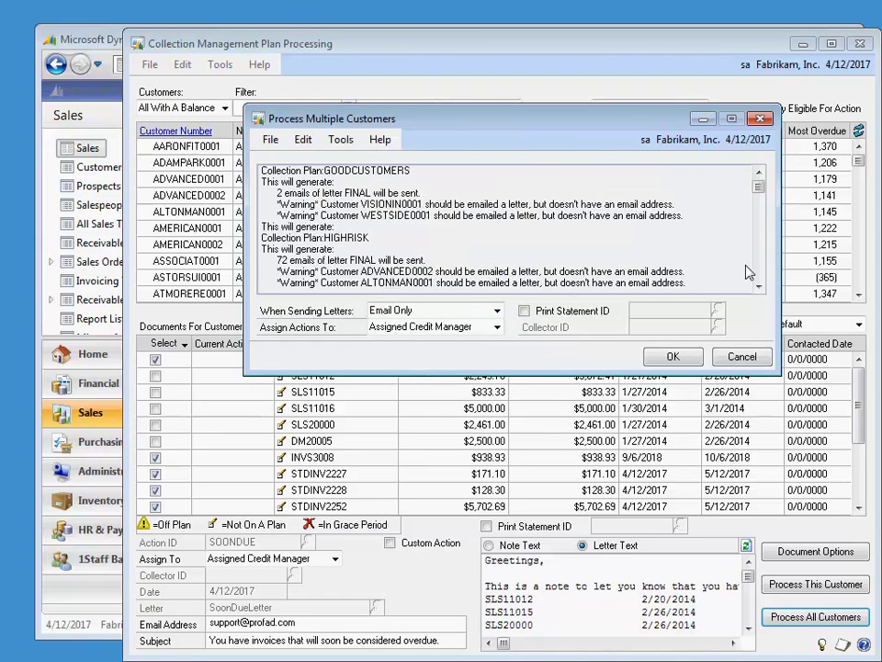
click(672, 356)
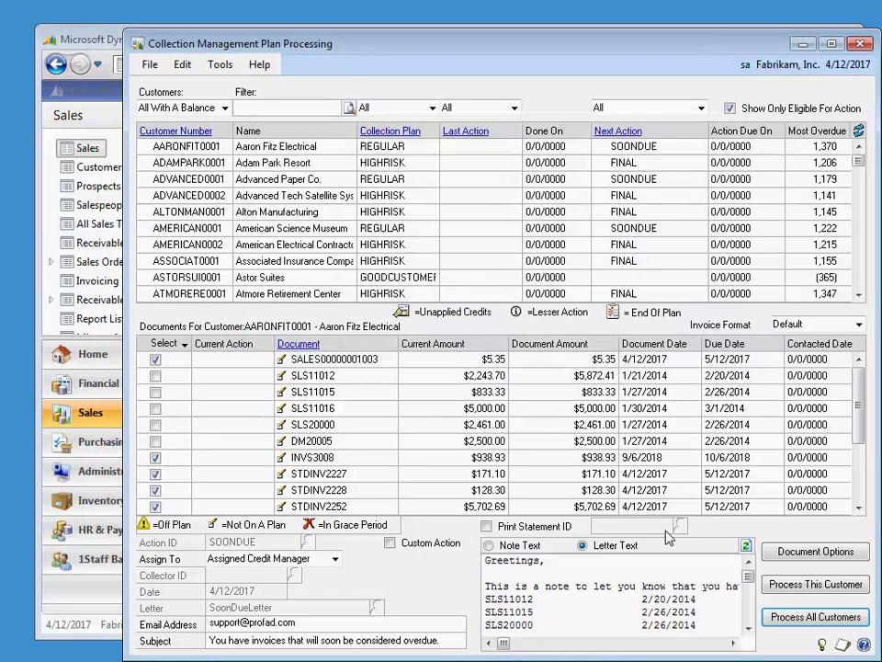
Step: Process Aaron Fitz Electrical alone, sending the SOONDUE email and acknowledging the created note
click(798, 591)
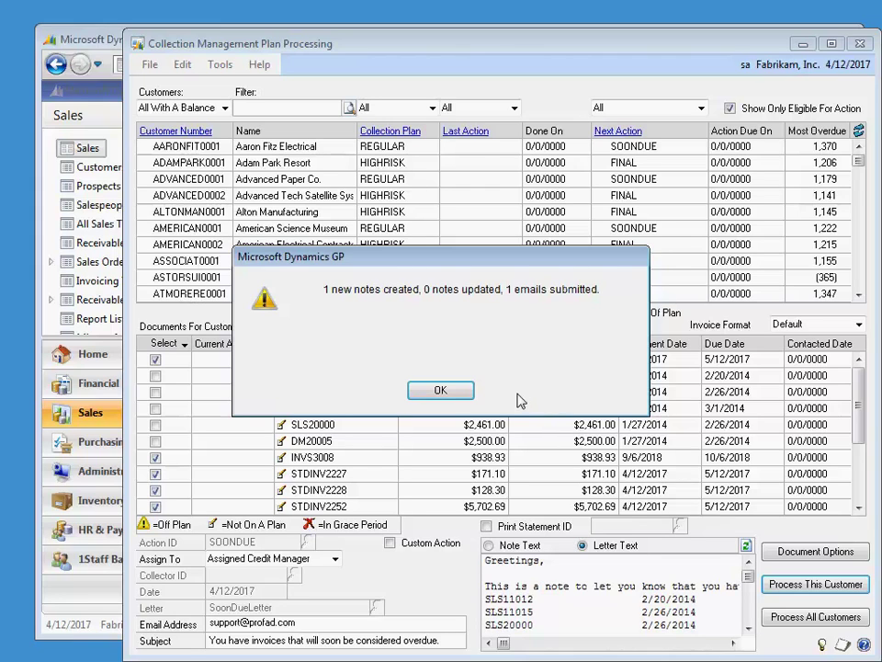
click(443, 389)
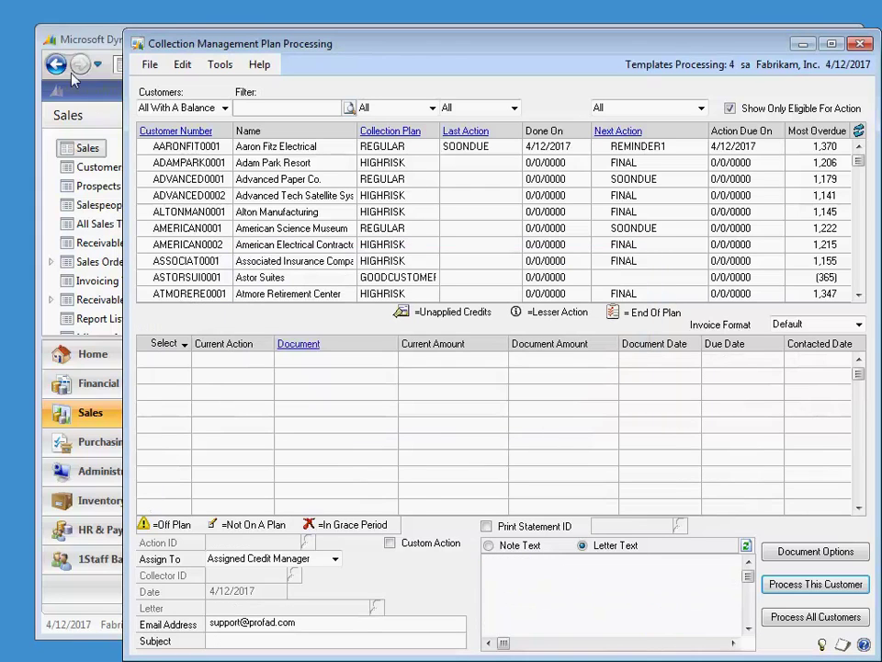
click(57, 28)
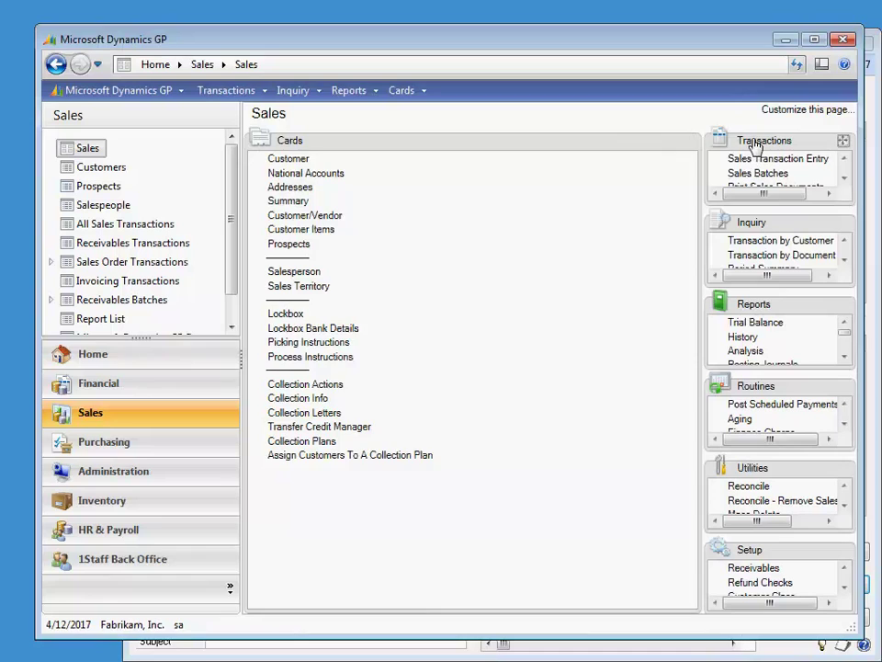
Step: Open Collection Main, step to AARONFIT0001, and open its new SOONDUE note
click(842, 141)
click(320, 531)
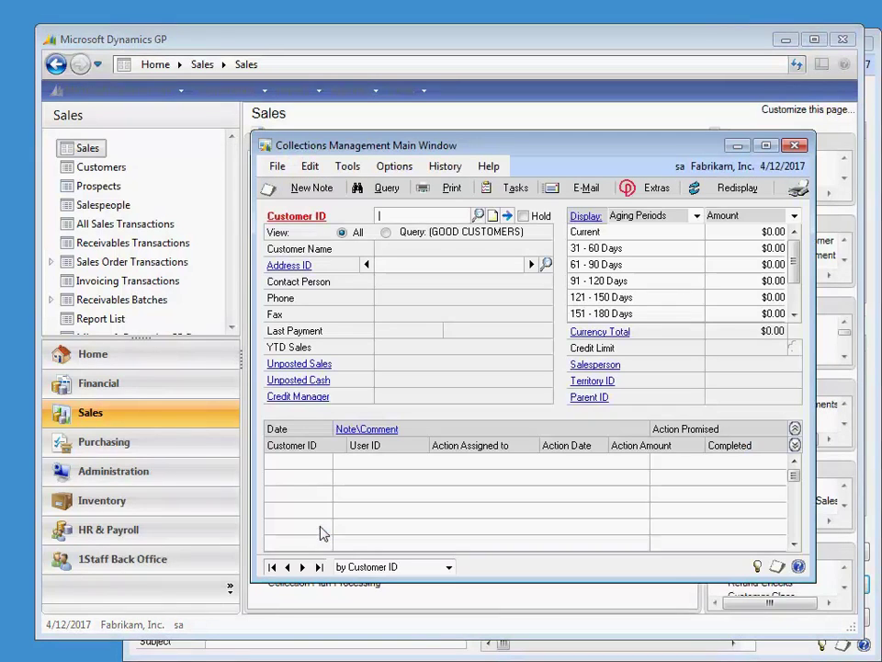
click(302, 567)
click(303, 566)
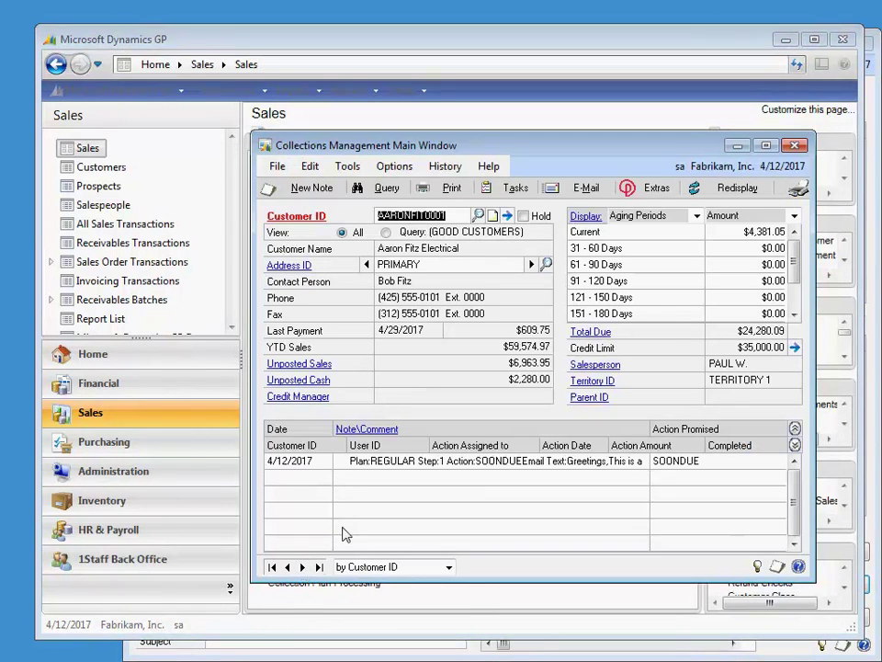
double_click(405, 464)
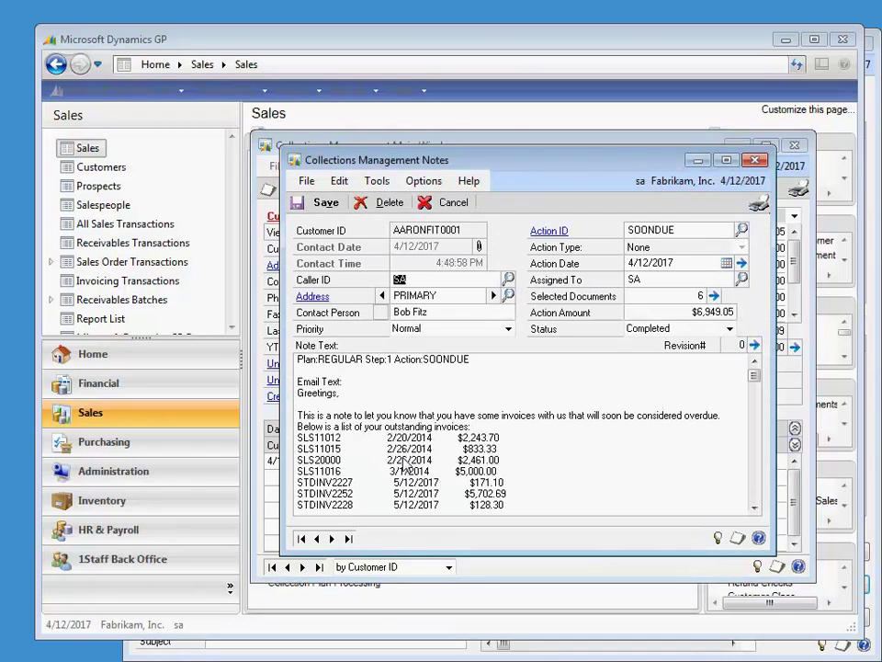